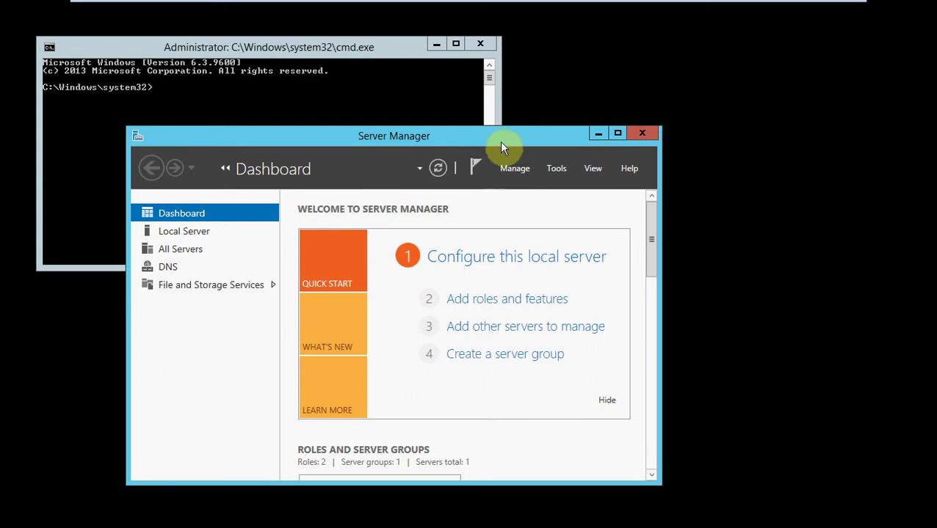
Step: Open DNS Manager on 410SERVER2 and view the Testdom1.local records, checking Reverse Lookup Zones is empty
{"action": "left_click", "coordinate": [557, 173]}
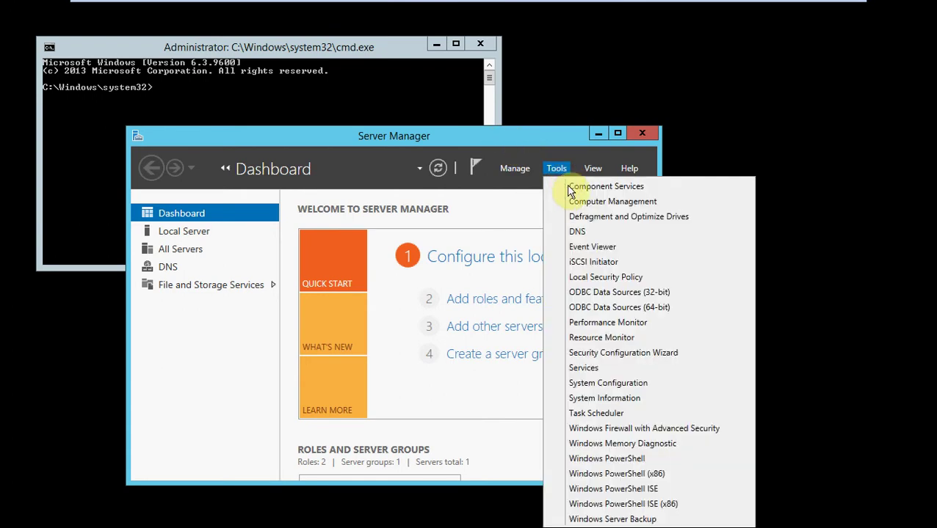
{"action": "left_click", "coordinate": [622, 236]}
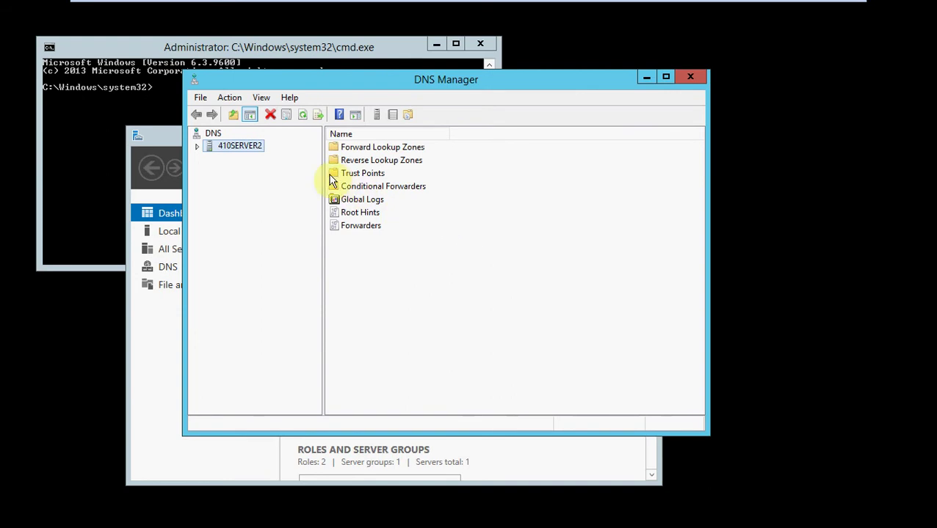
{"action": "left_click", "coordinate": [197, 146]}
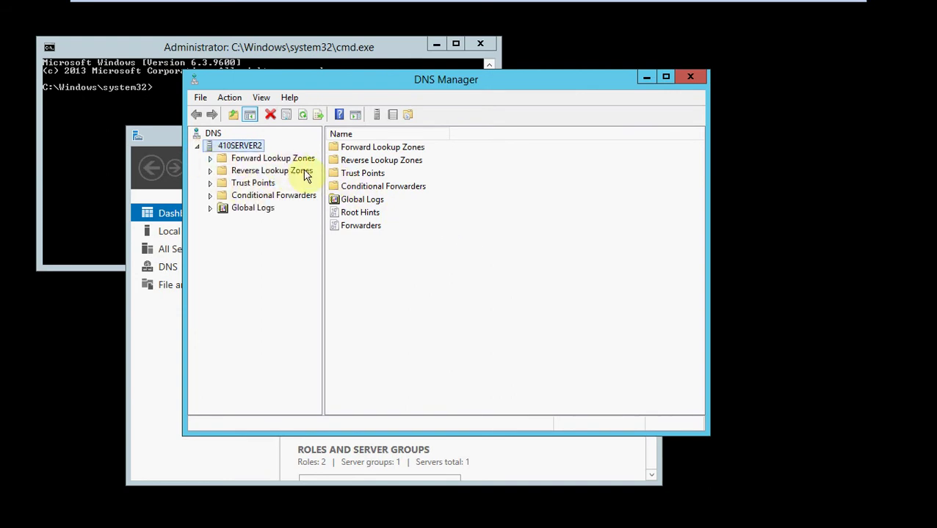
{"action": "left_click", "coordinate": [211, 158]}
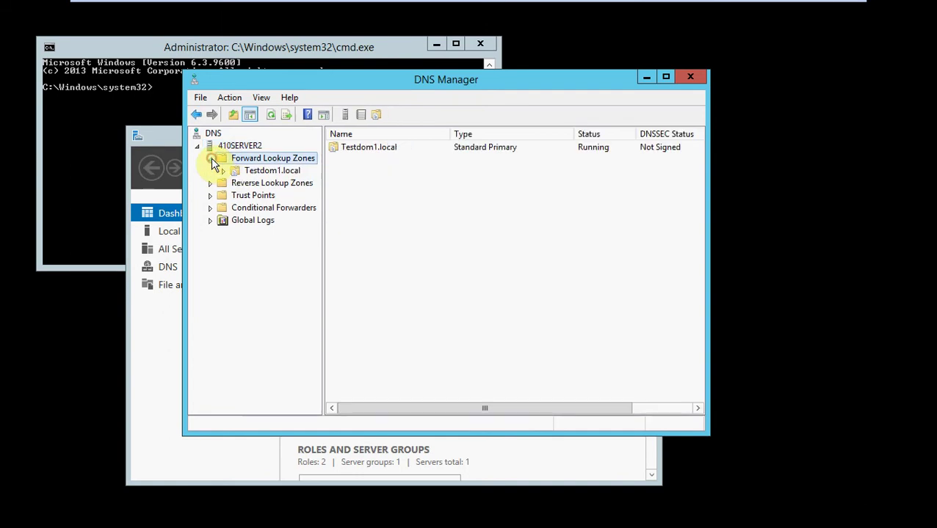
{"action": "left_click", "coordinate": [257, 172]}
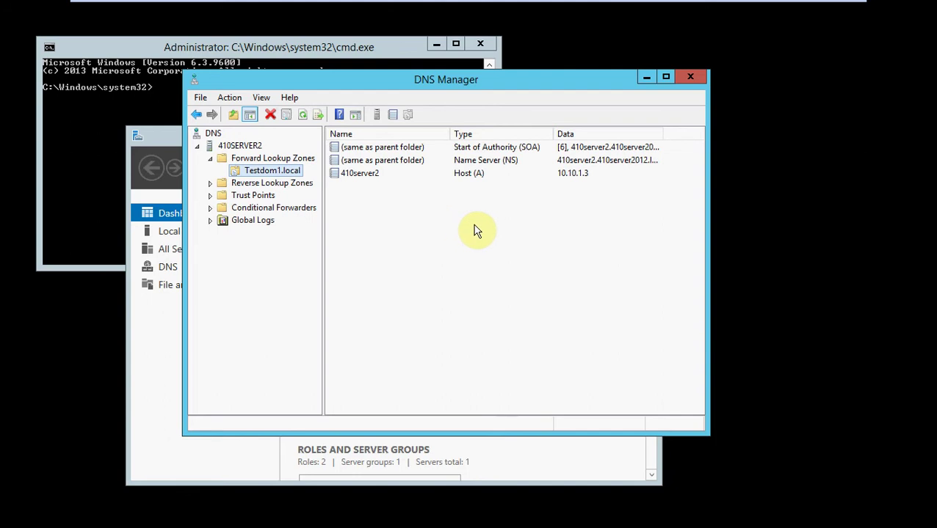
{"action": "left_click", "coordinate": [220, 184]}
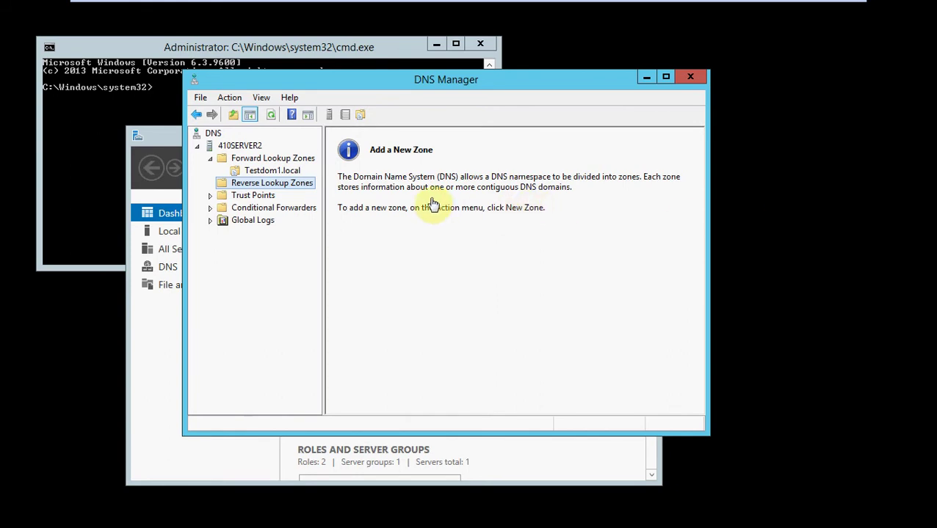
{"action": "left_click", "coordinate": [290, 172]}
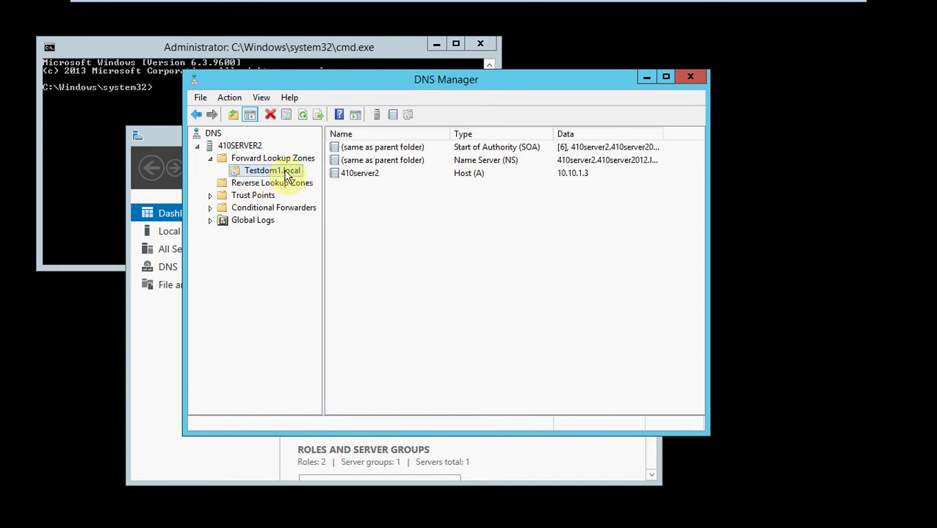
Step: Add host record Webserver1 at 10.10.1.21 to Testdom1.local, accepting the missing-PTR warning
{"action": "right_click", "coordinate": [396, 215]}
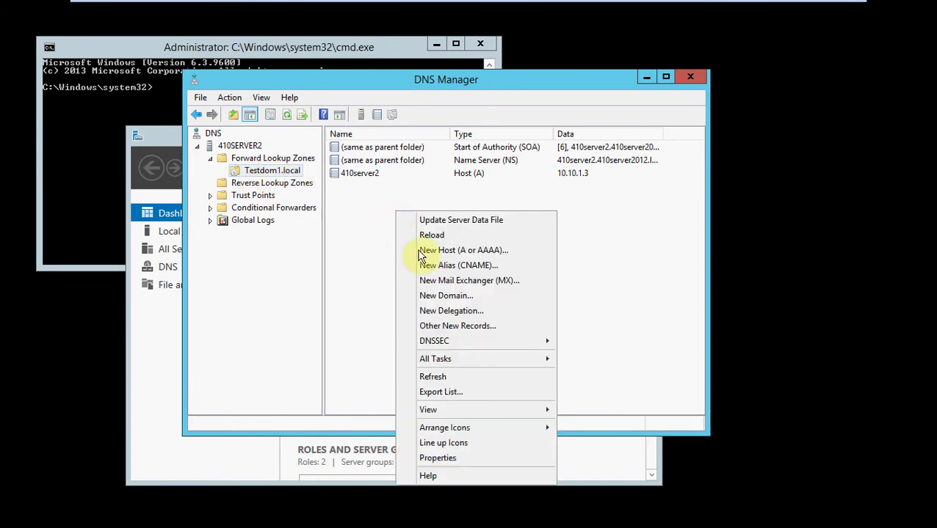
{"action": "left_click", "coordinate": [524, 253]}
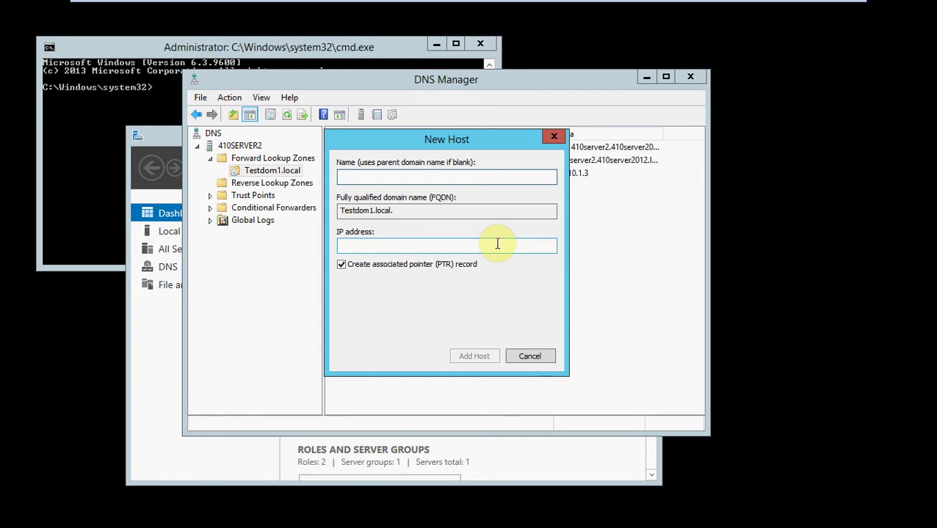
{"action": "type", "text": "Webser"}
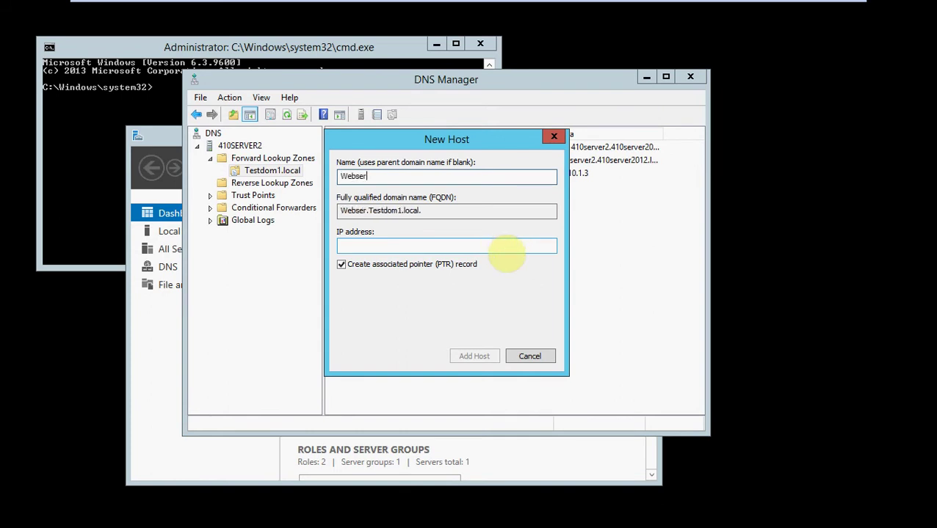
{"action": "type", "text": "ver1"}
{"action": "left_click_drag", "start_coordinate": [391, 176], "coordinate": [304, 183]}
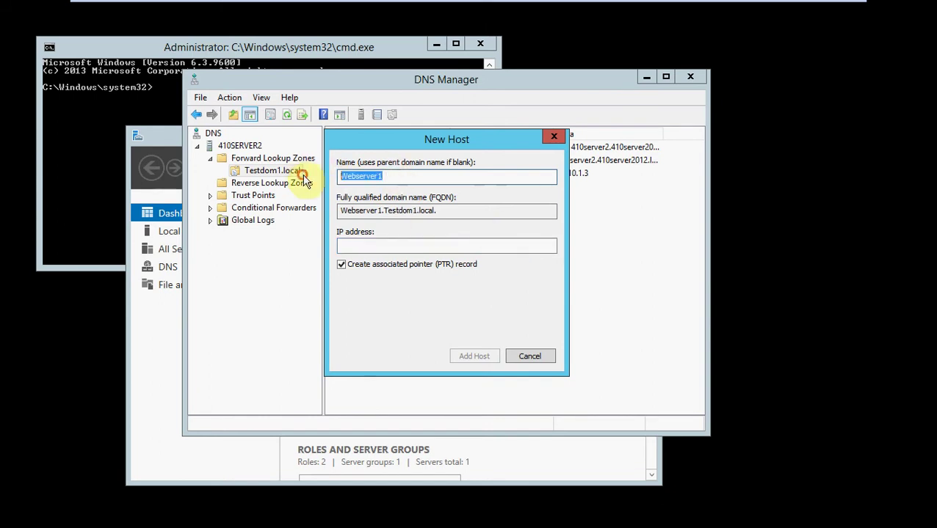
{"action": "left_click", "coordinate": [437, 176]}
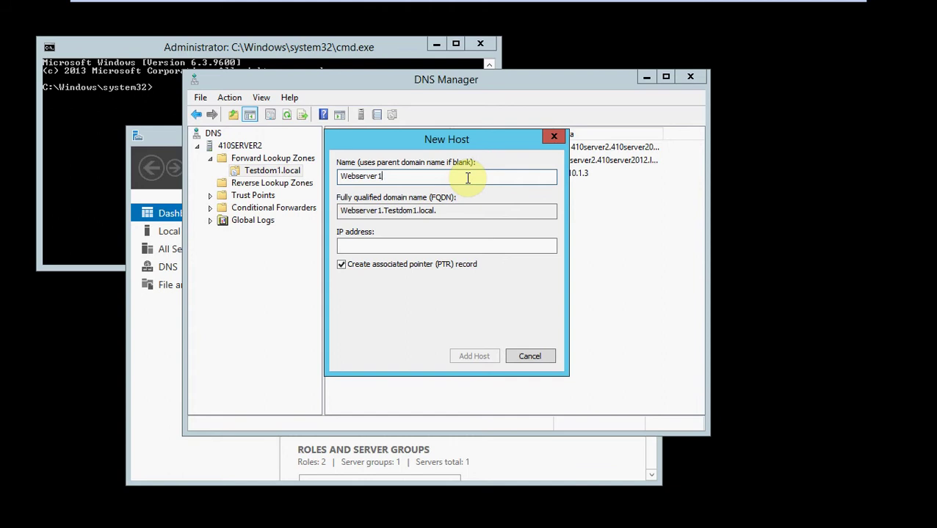
{"action": "left_click", "coordinate": [434, 245]}
{"action": "type", "text": "10.10.1.21"}
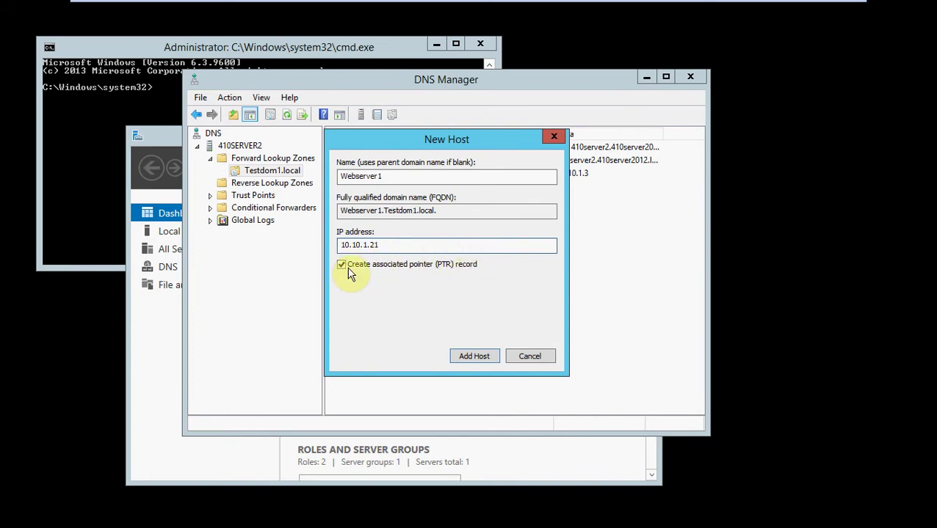
{"action": "left_click", "coordinate": [479, 356]}
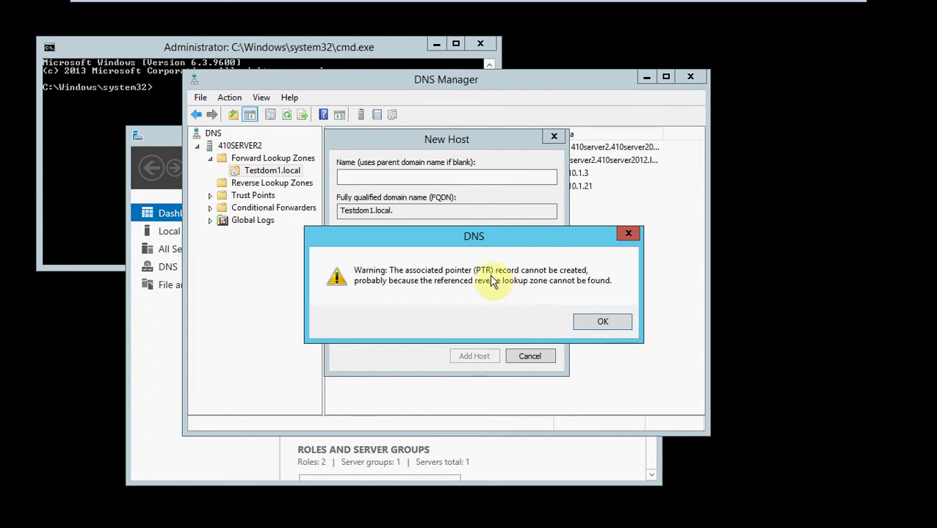
{"action": "left_click", "coordinate": [604, 324]}
{"action": "left_click", "coordinate": [534, 356]}
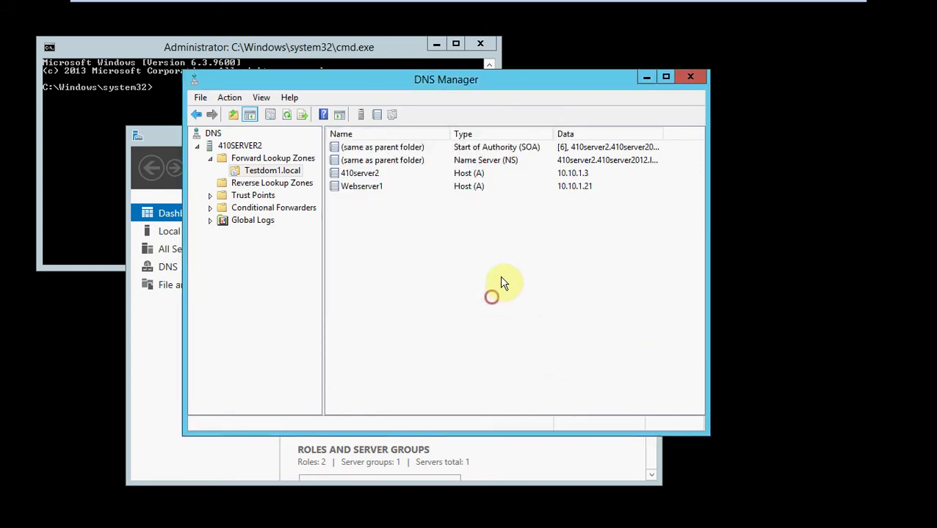
{"action": "left_click", "coordinate": [358, 191]}
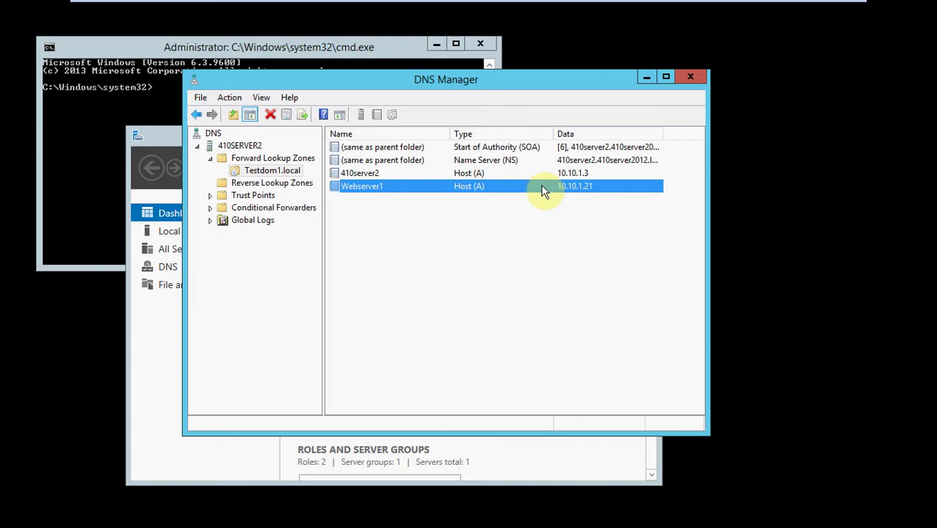
Step: Run nslookup 10.10.1.21 in Command Prompt to confirm no reverse lookup exists
{"action": "left_click", "coordinate": [351, 62]}
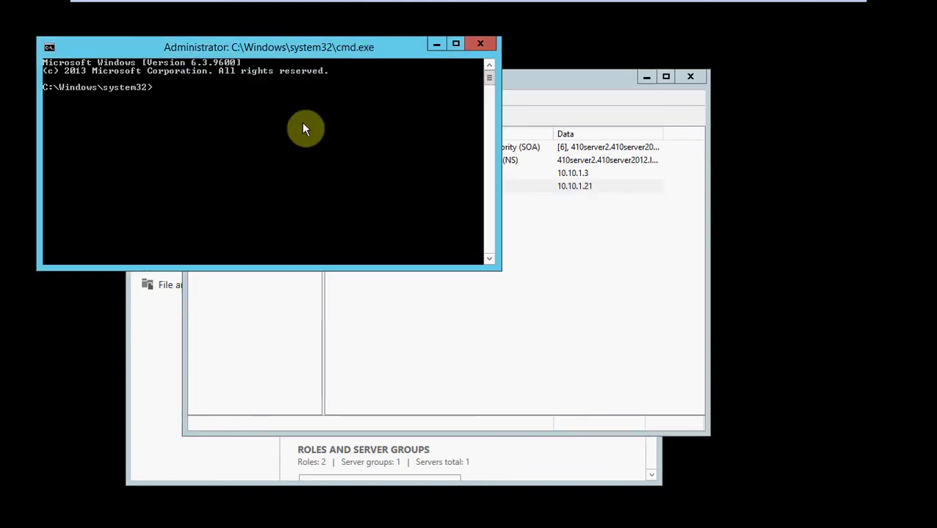
{"action": "type", "text": "nslookup"}
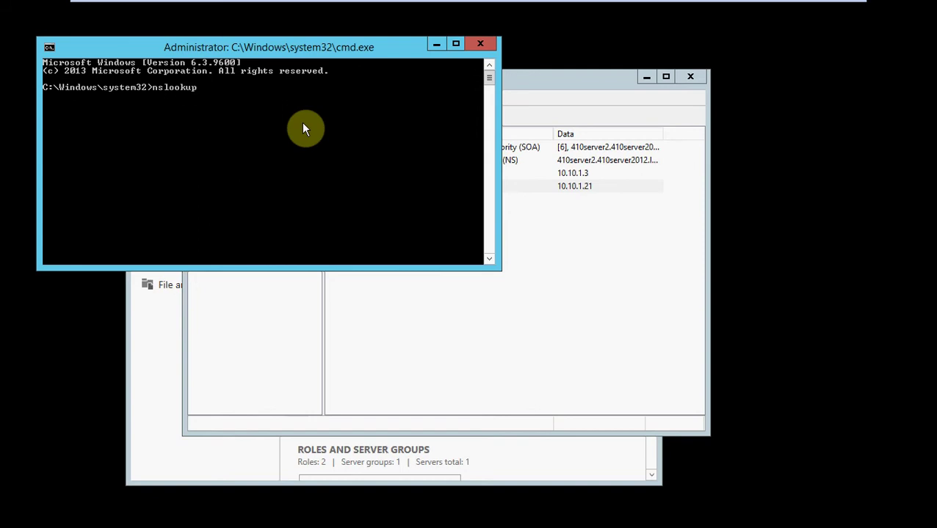
{"action": "type", "text": " 10.10.1.21"}
{"action": "key", "text": "Return"}
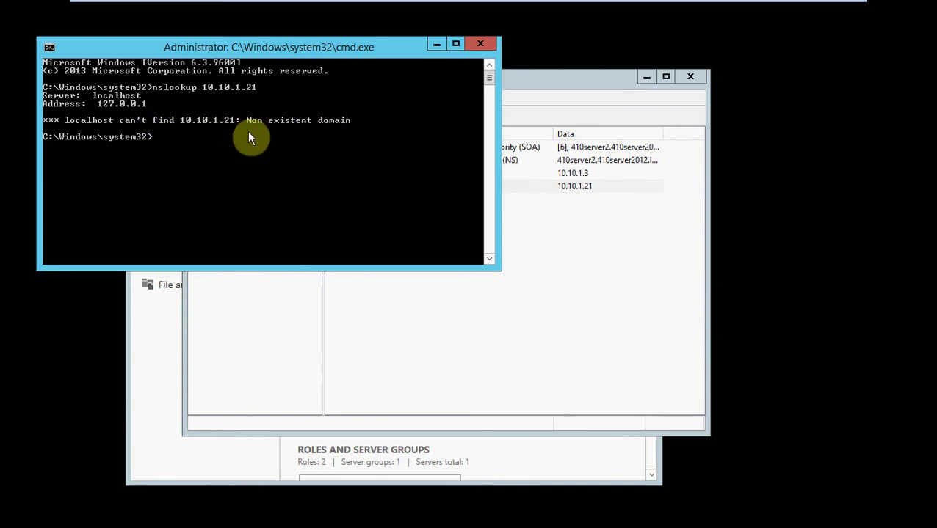
Step: Run nslookup webserver1.testdom1.local to confirm it resolves to 10.10.1.21
{"action": "key", "text": "Up"}
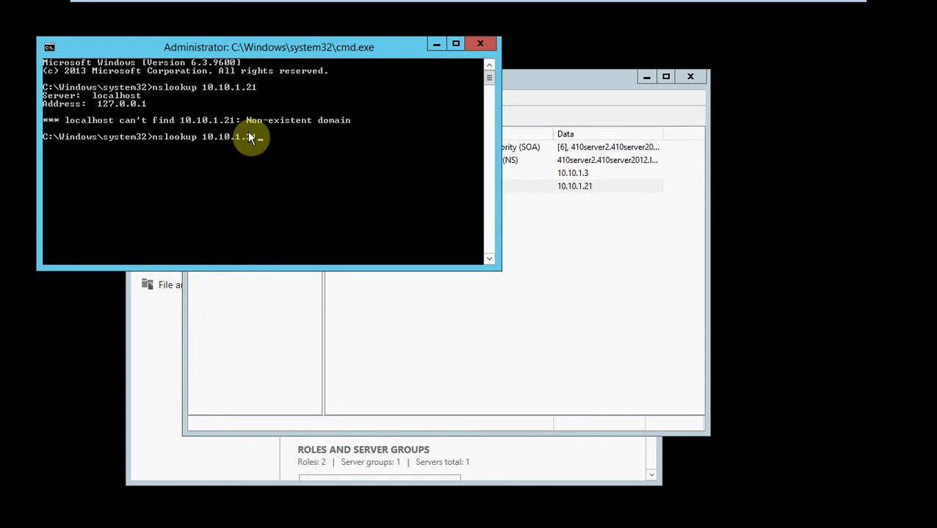
{"action": "key", "text": "BackSpace"}
{"action": "key", "text": "BackSpace"}
{"action": "key", "text": "BackSpace"}
{"action": "key", "text": "BackSpace"}
{"action": "key", "text": "BackSpace"}
{"action": "key", "text": "BackSpace"}
{"action": "key", "text": "BackSpace"}
{"action": "key", "text": "BackSpace"}
{"action": "type", "text": "webserver1.testdom1.local"}
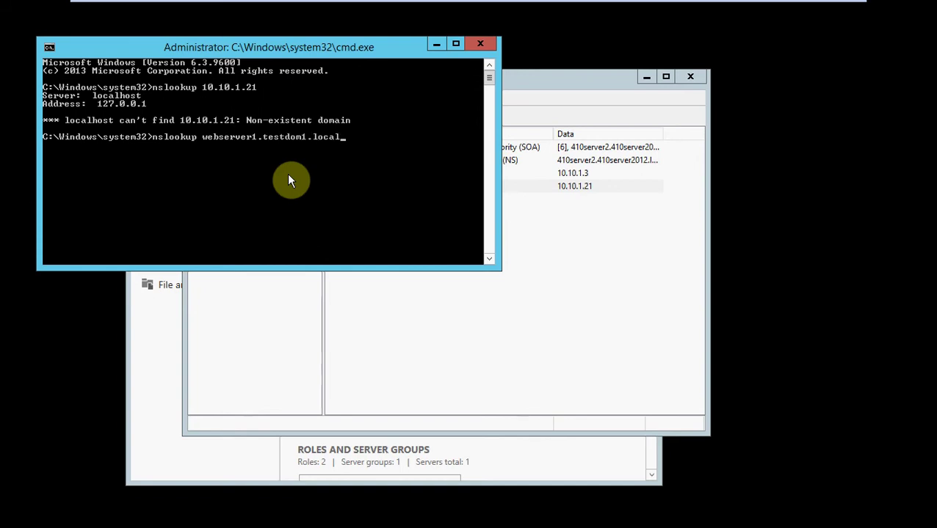
{"action": "key", "text": "Return"}
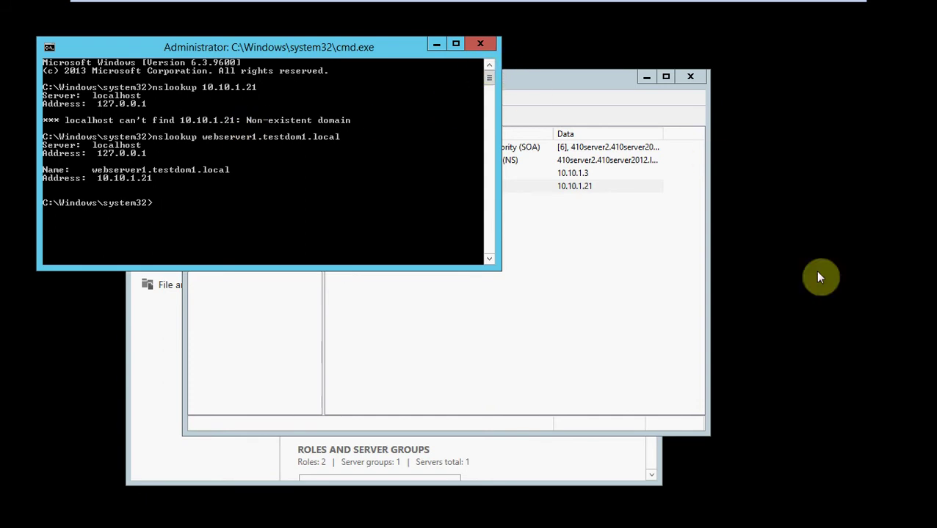
Step: Create a www alias (CNAME) in Testdom1.local targeting webserver1.testdom1.local
{"action": "left_click", "coordinate": [598, 259]}
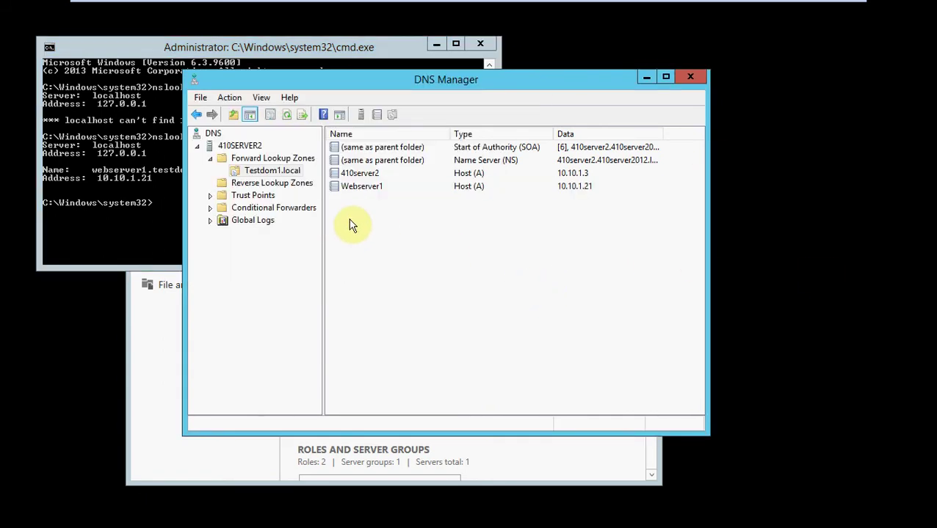
{"action": "right_click", "coordinate": [368, 223]}
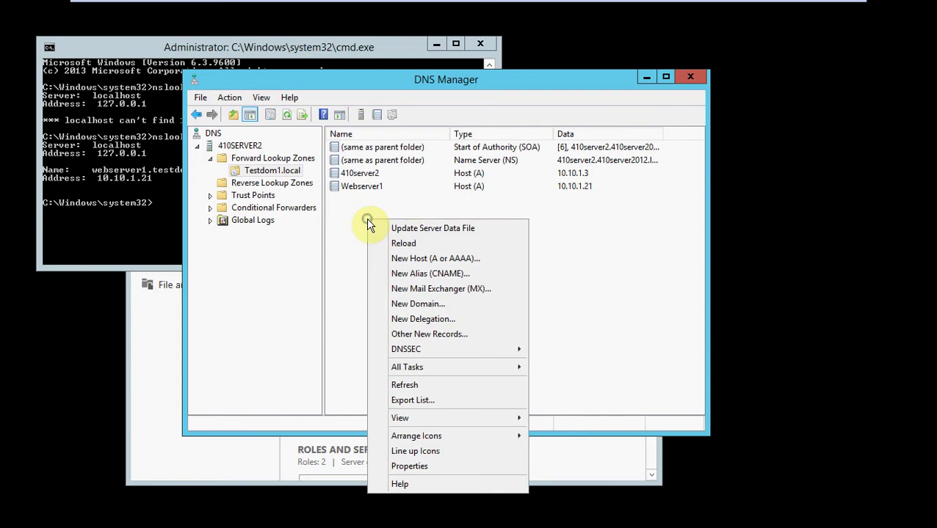
{"action": "left_click", "coordinate": [465, 276]}
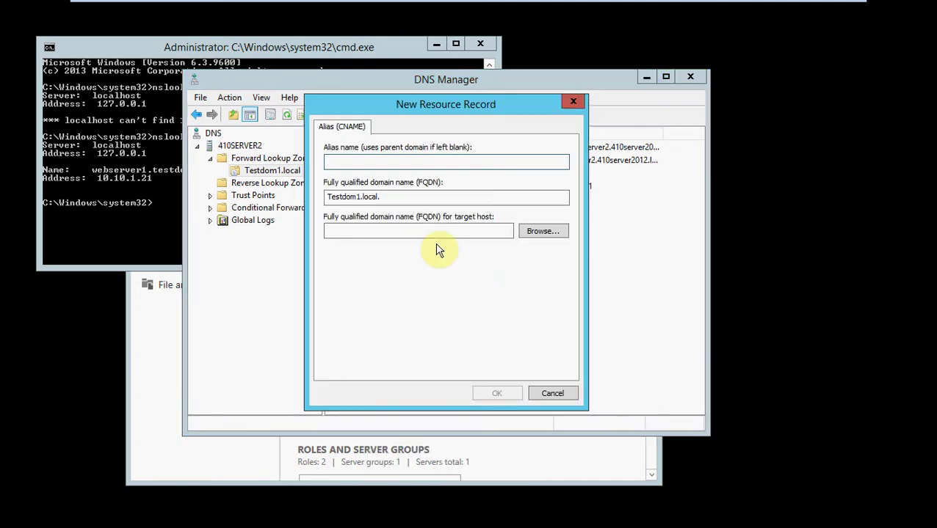
{"action": "type", "text": "ww"}
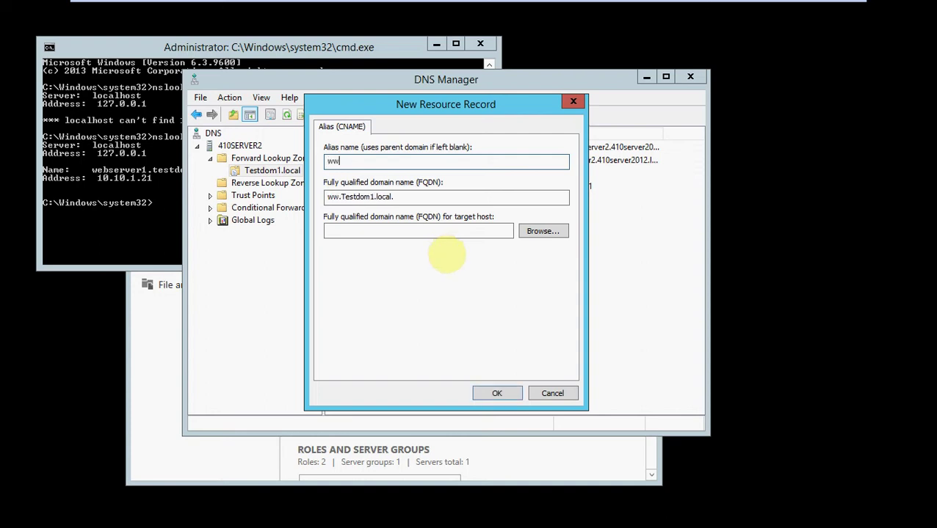
{"action": "type", "text": "w"}
{"action": "left_click", "coordinate": [406, 231]}
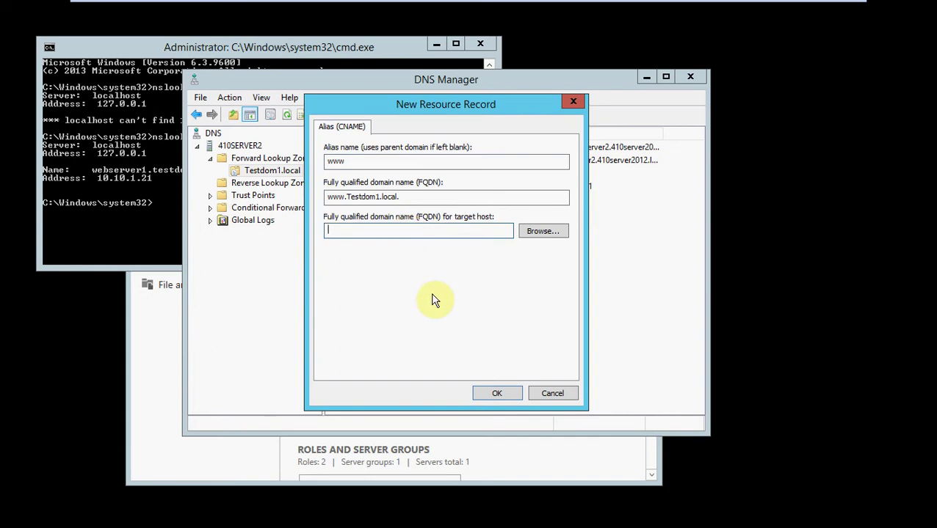
{"action": "type", "text": "webserver1.testdom1.local"}
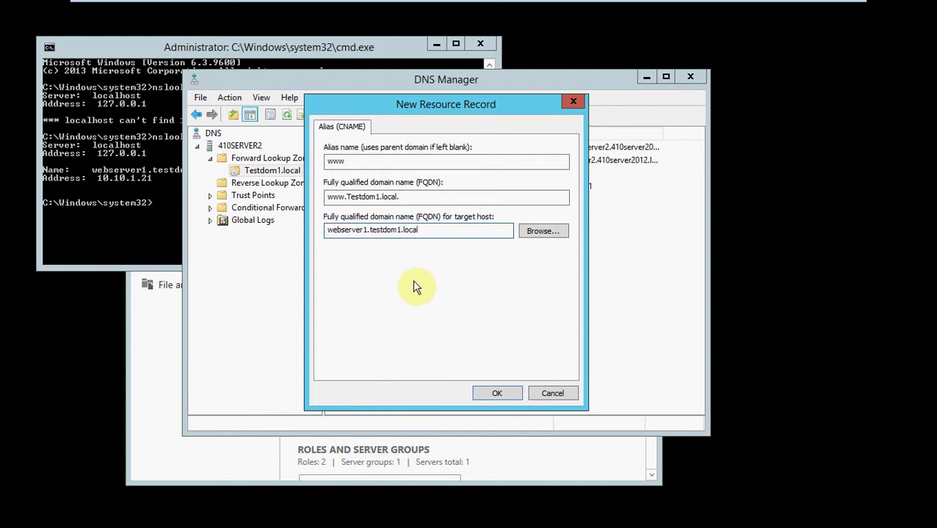
{"action": "left_click", "coordinate": [497, 394]}
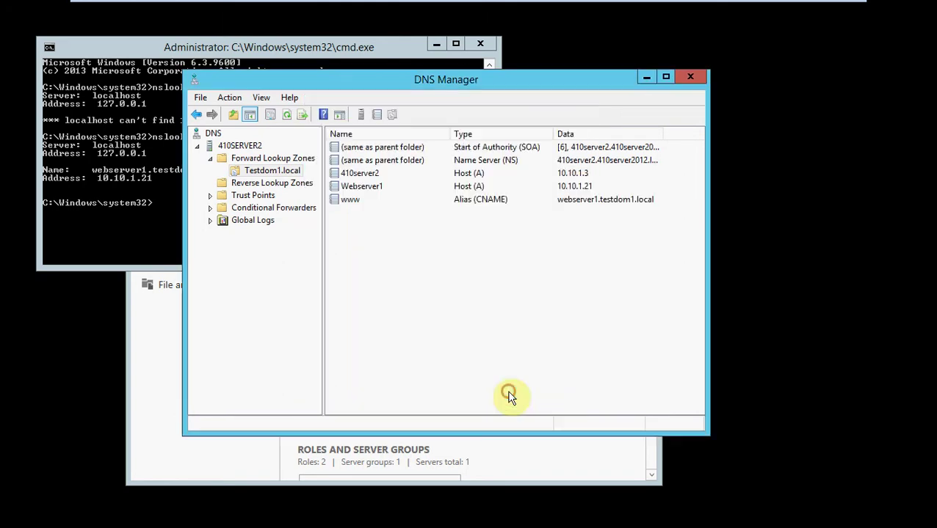
{"action": "left_click", "coordinate": [488, 204]}
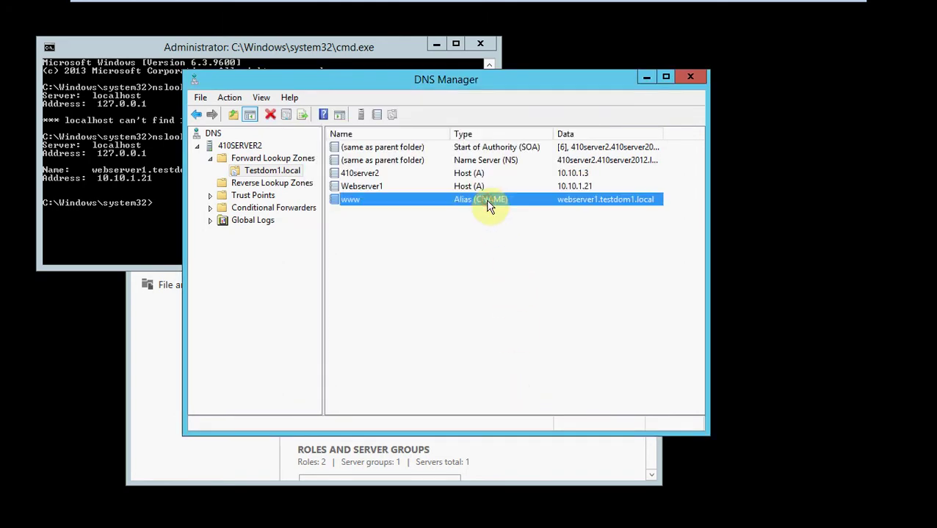
{"action": "left_click", "coordinate": [362, 187]}
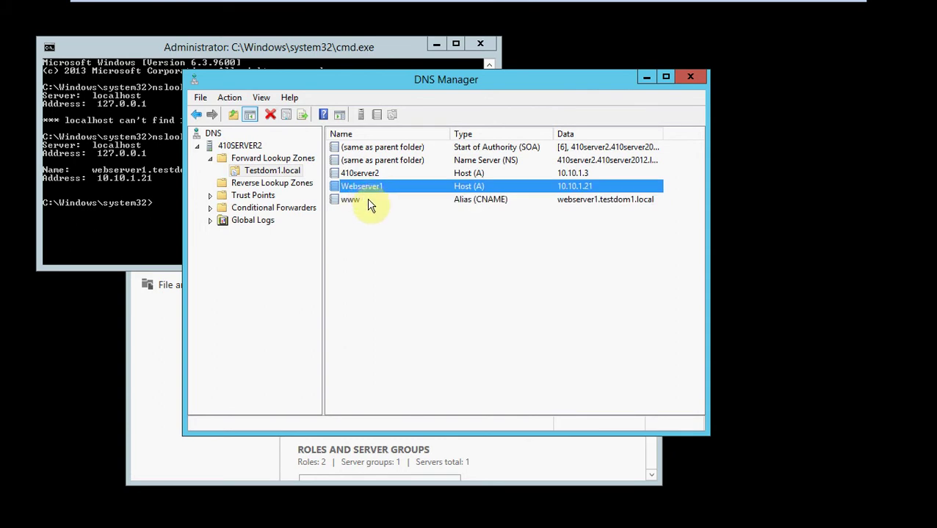
{"action": "left_click", "coordinate": [158, 156]}
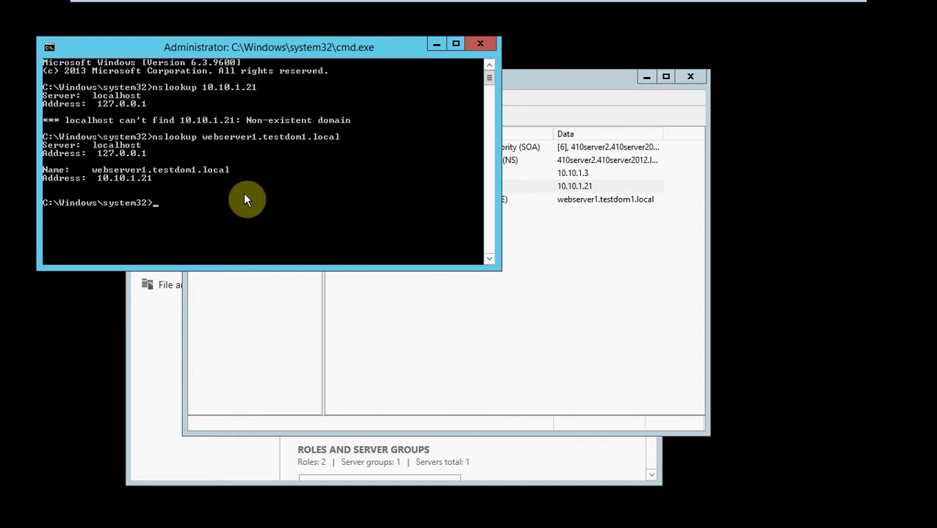
{"action": "type", "text": "nslookup www.testdom1.local"}
{"action": "key", "text": "Return"}
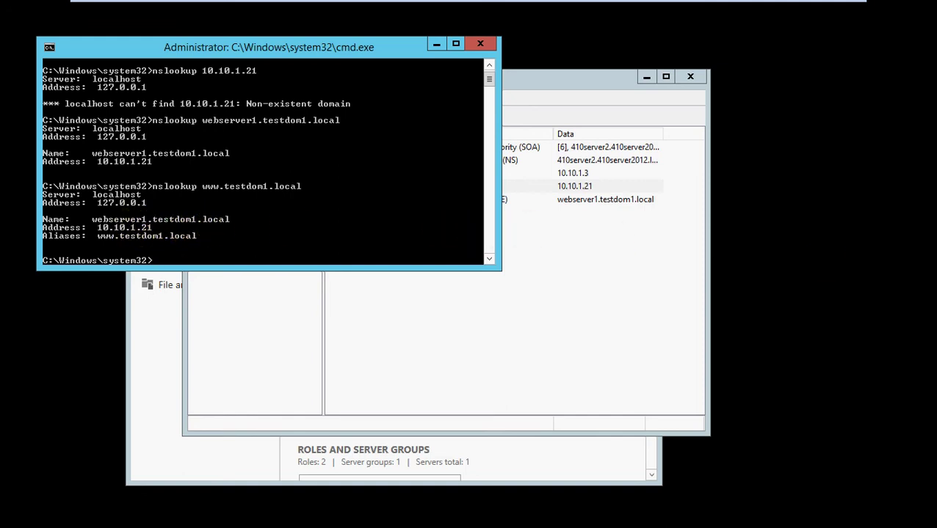
Step: Start the New Zone Wizard from Reverse Lookup Zones and keep Primary zone as the type
{"action": "left_click", "coordinate": [516, 293]}
{"action": "left_click", "coordinate": [259, 184]}
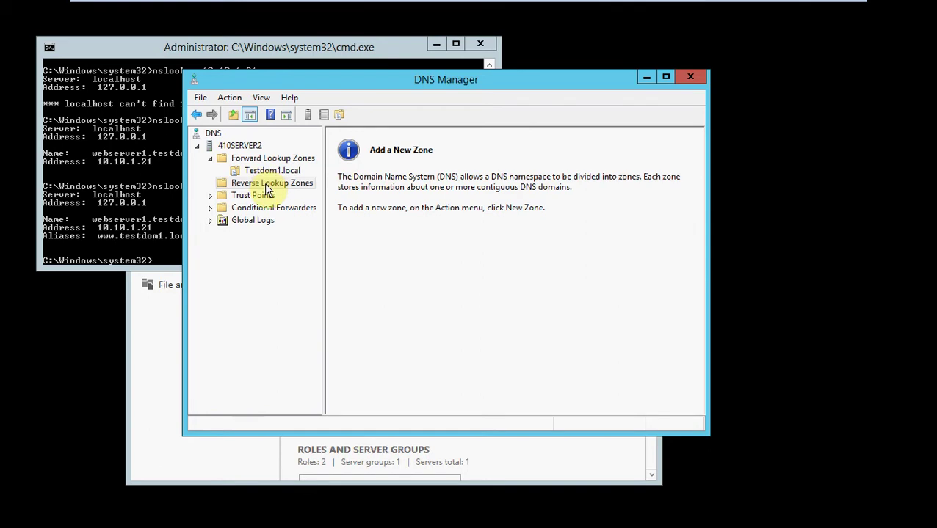
{"action": "right_click", "coordinate": [265, 185]}
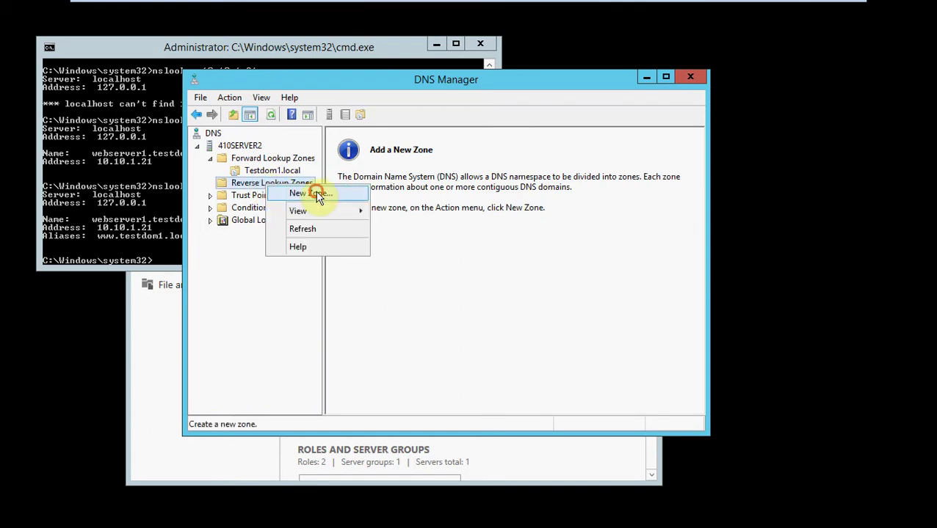
{"action": "left_click", "coordinate": [317, 194]}
{"action": "left_click", "coordinate": [449, 335]}
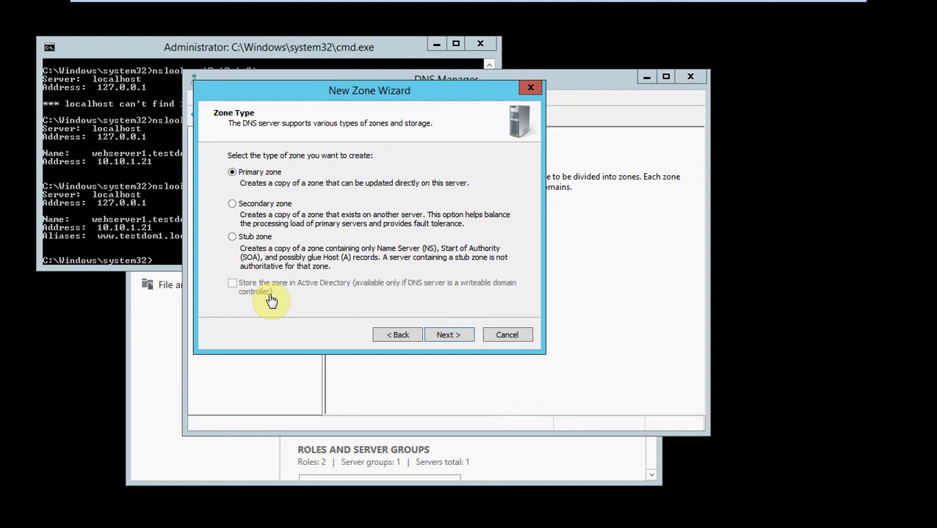
{"action": "left_click", "coordinate": [258, 171]}
Step: Choose an IPv4 reverse zone with network ID 10.10, correcting a mistaken 192.168.2 entry
{"action": "left_click", "coordinate": [465, 334]}
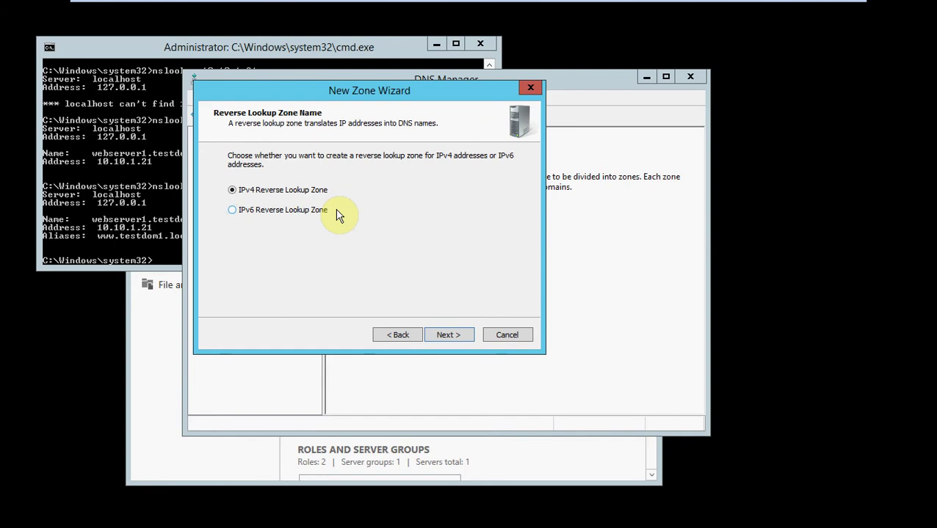
{"action": "left_click", "coordinate": [447, 336]}
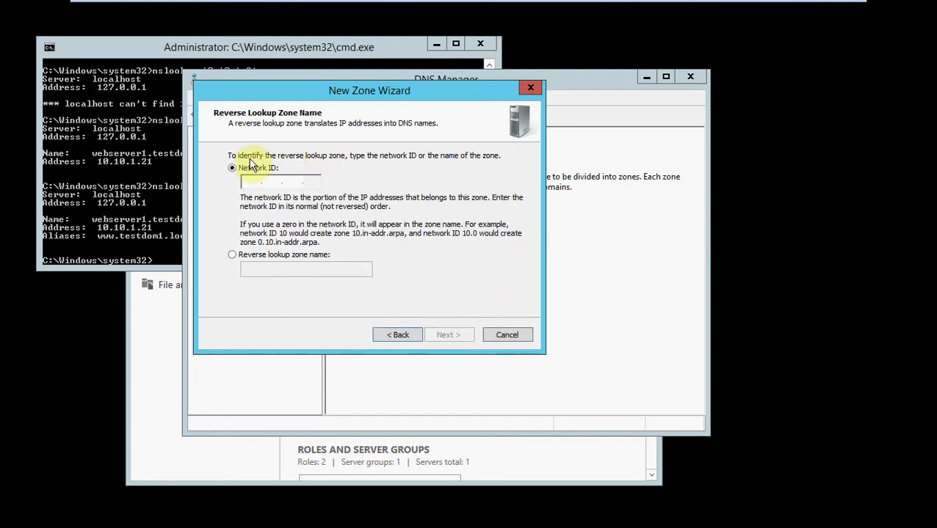
{"action": "left_click", "coordinate": [251, 181]}
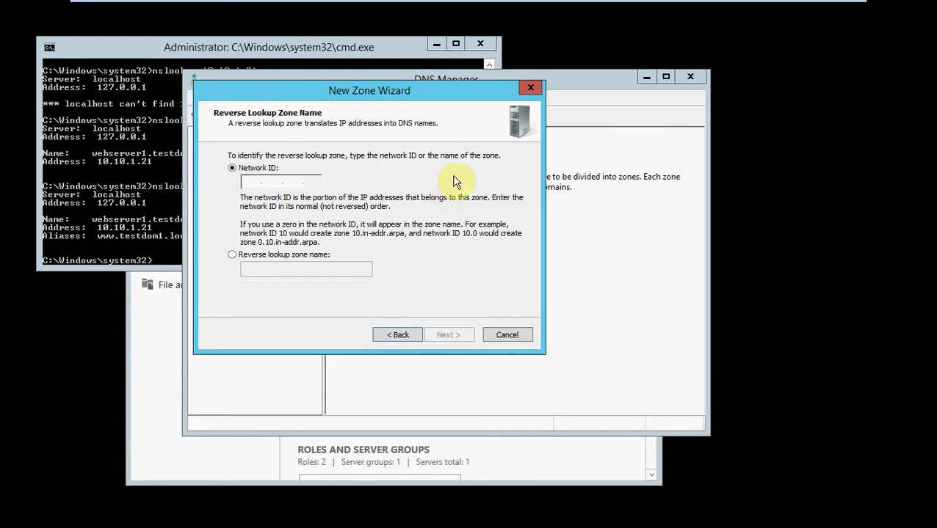
{"action": "type", "text": "192.168."}
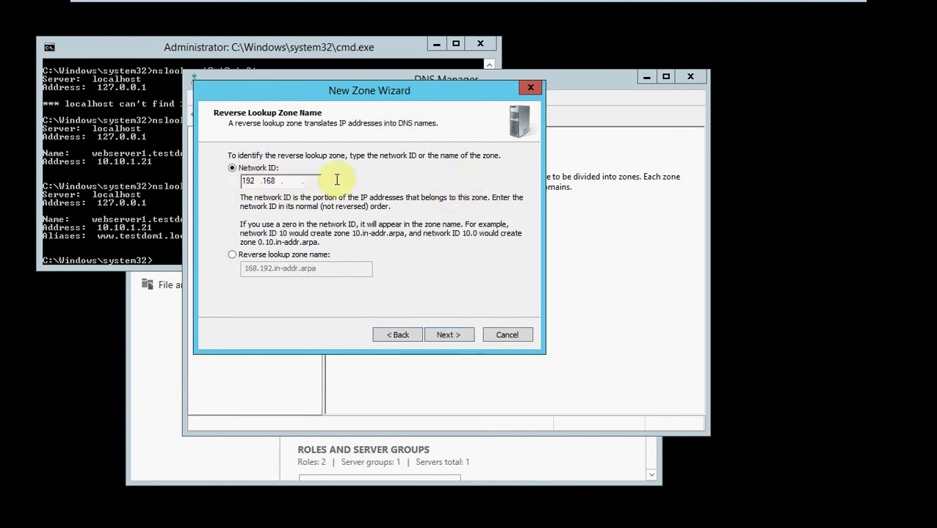
{"action": "type", "text": "2"}
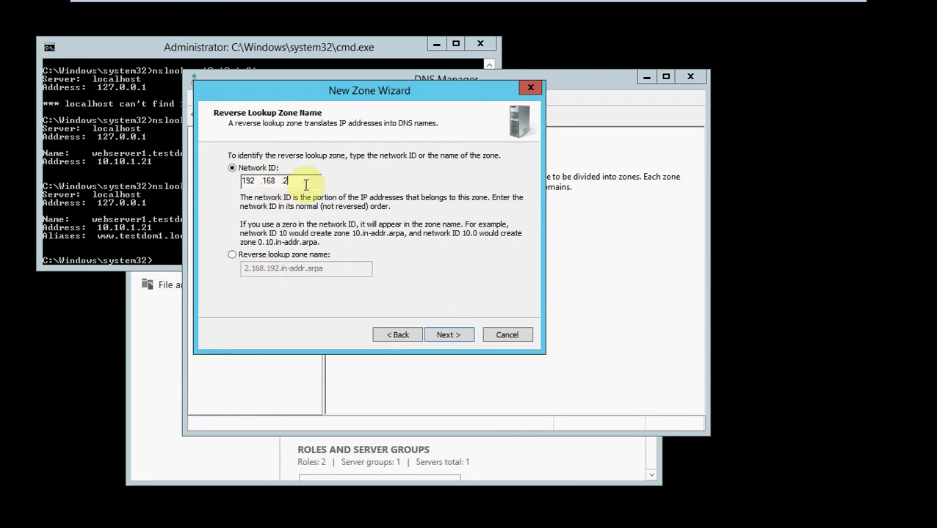
{"action": "key", "text": "BackSpace"}
{"action": "key", "text": "BackSpace"}
{"action": "key", "text": "BackSpace"}
{"action": "key", "text": "BackSpace"}
{"action": "key", "text": "BackSpace"}
{"action": "key", "text": "BackSpace"}
{"action": "key", "text": "BackSpace"}
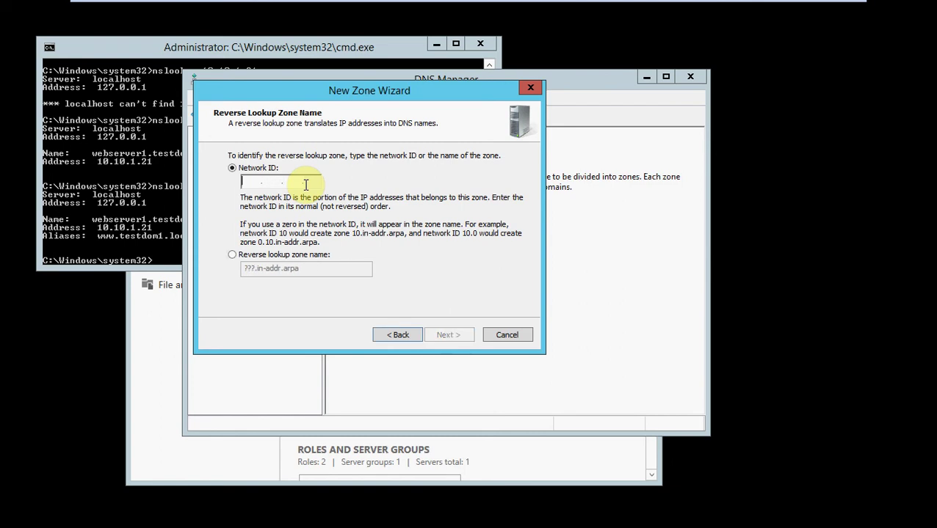
{"action": "type", "text": "10.10.."}
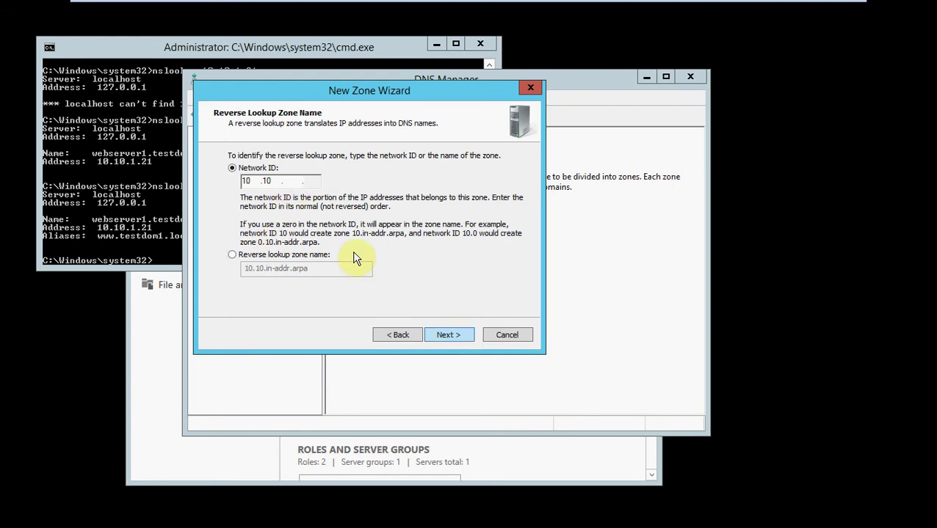
{"action": "left_click", "coordinate": [456, 335]}
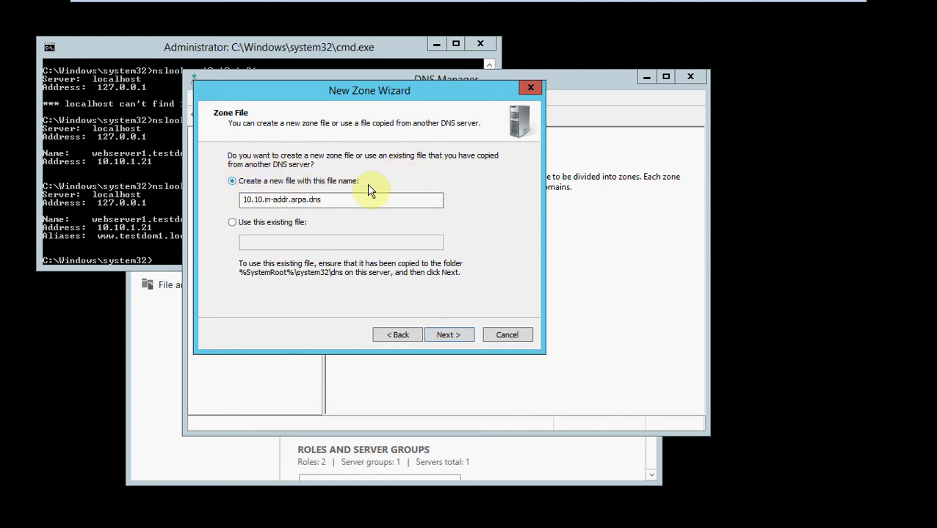
Step: Keep 10.10.in-addr.arpa.dns as the new zone file name
{"action": "left_click", "coordinate": [243, 200]}
{"action": "left_click_drag", "start_coordinate": [244, 200], "coordinate": [262, 201]}
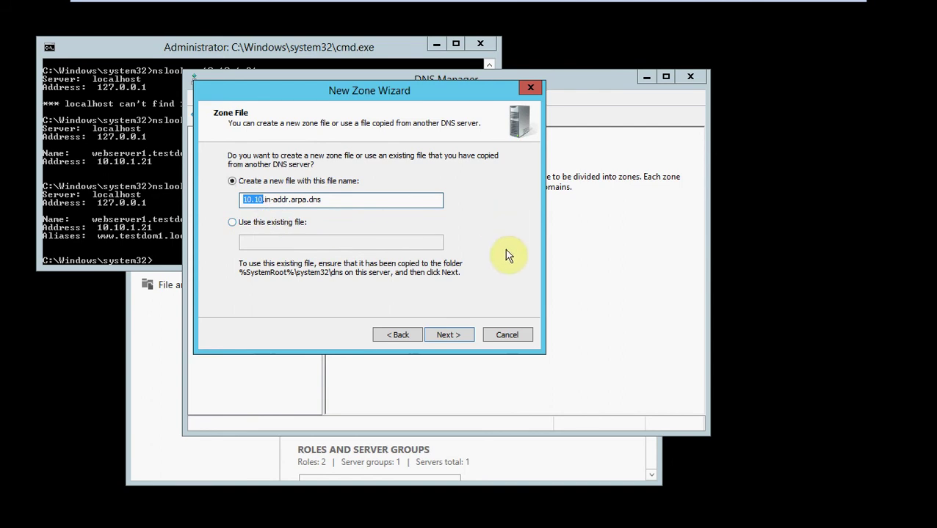
{"action": "left_click", "coordinate": [446, 334]}
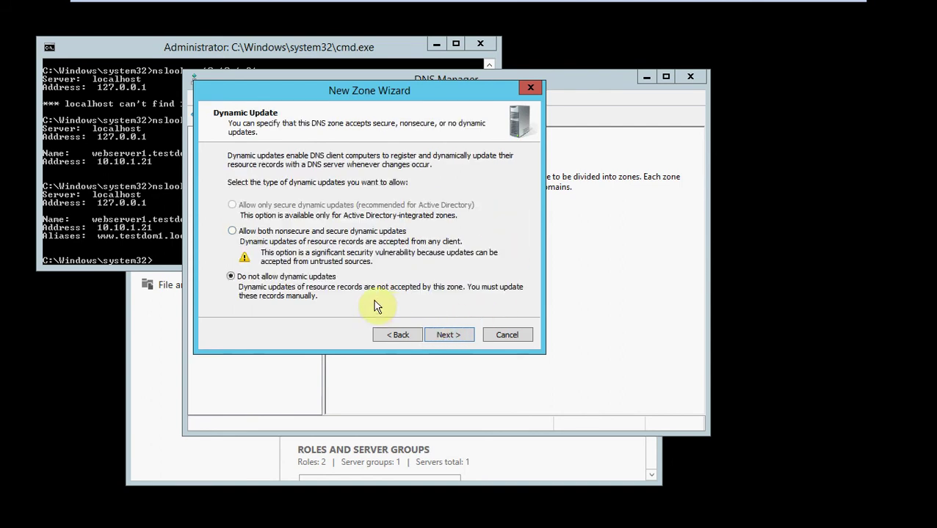
Step: Allow both nonsecure and secure dynamic updates and finish creating 10.10.in-addr.arpa
{"action": "left_click", "coordinate": [304, 232]}
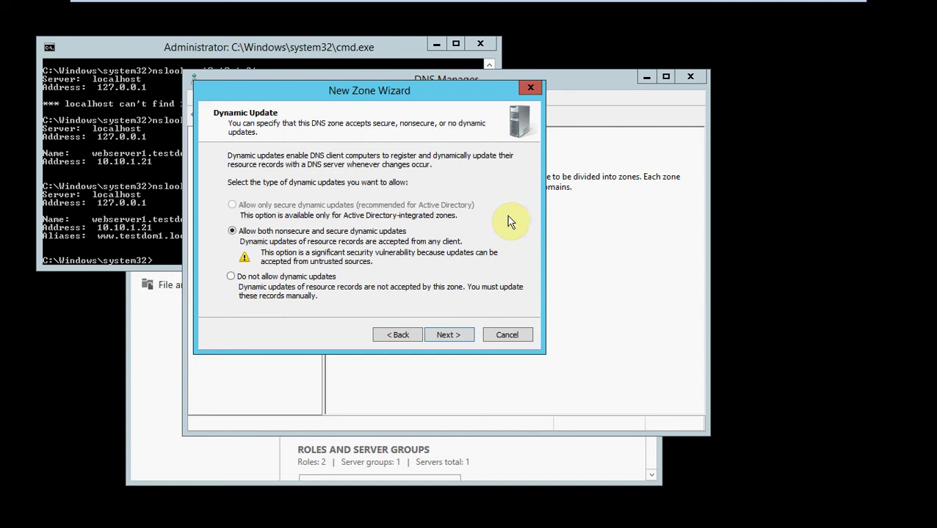
{"action": "left_click", "coordinate": [454, 336]}
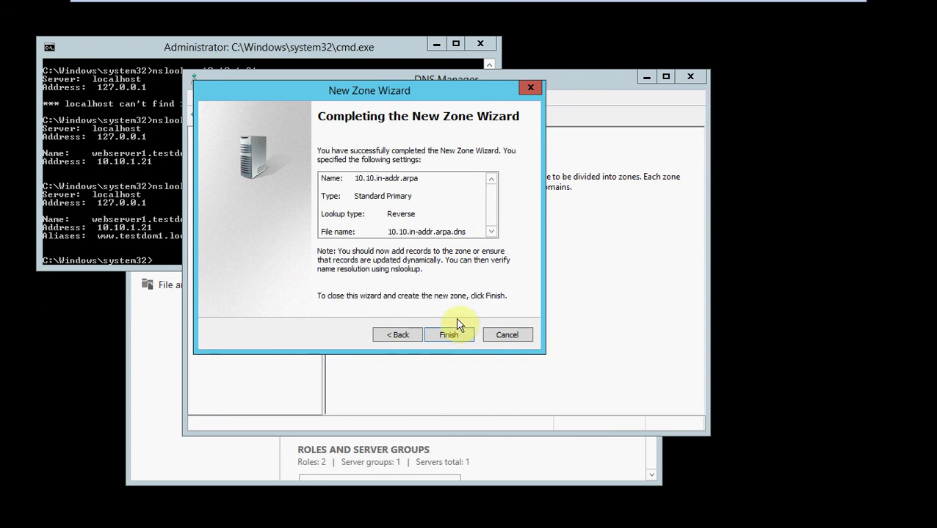
{"action": "left_click", "coordinate": [458, 338]}
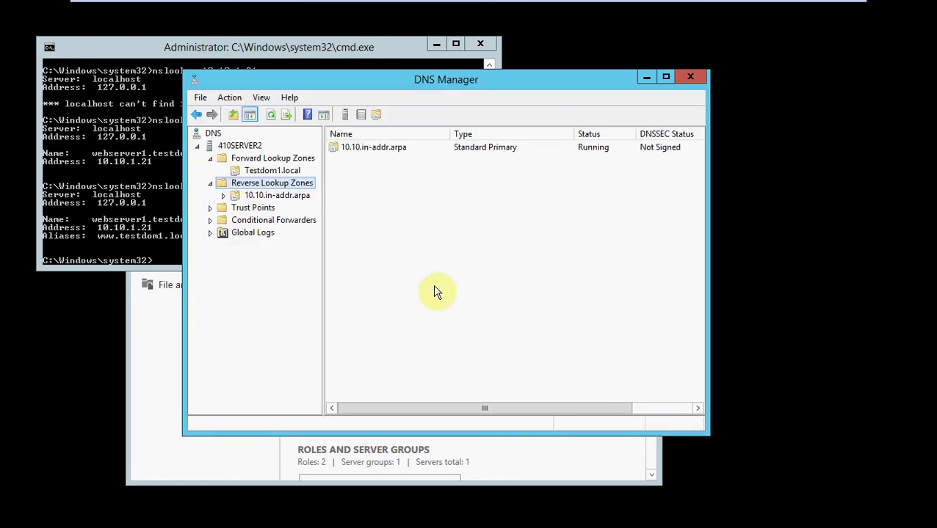
Step: Open the 10.10.in-addr.arpa zone and inspect its SOA and NS records
{"action": "left_click", "coordinate": [276, 197]}
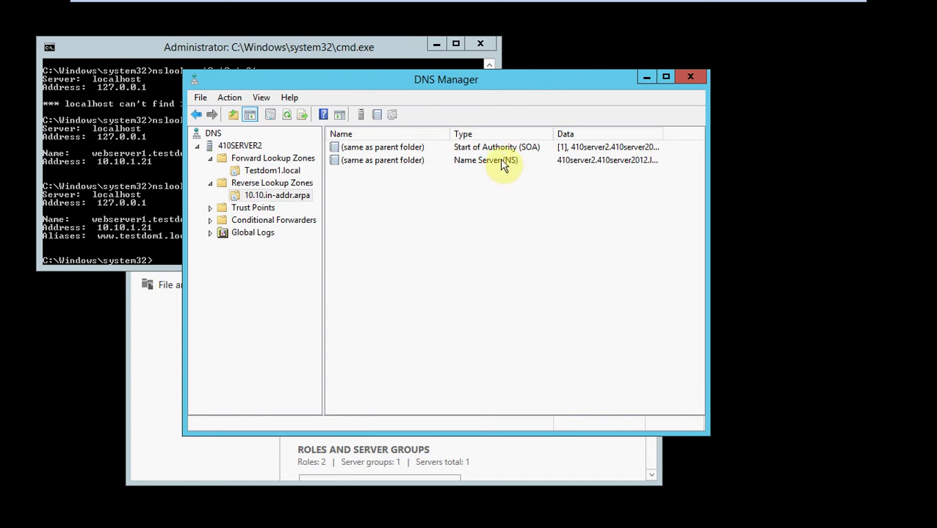
{"action": "left_click", "coordinate": [603, 148]}
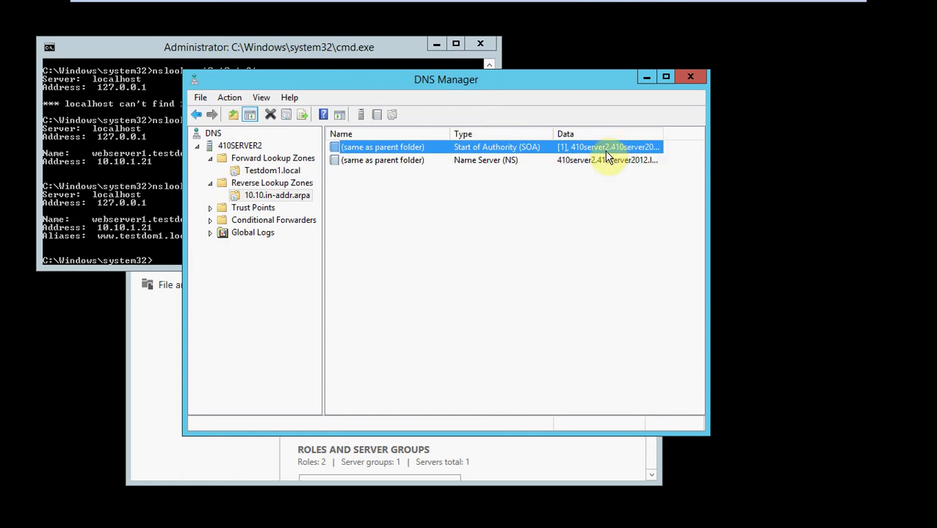
{"action": "right_click", "coordinate": [551, 215]}
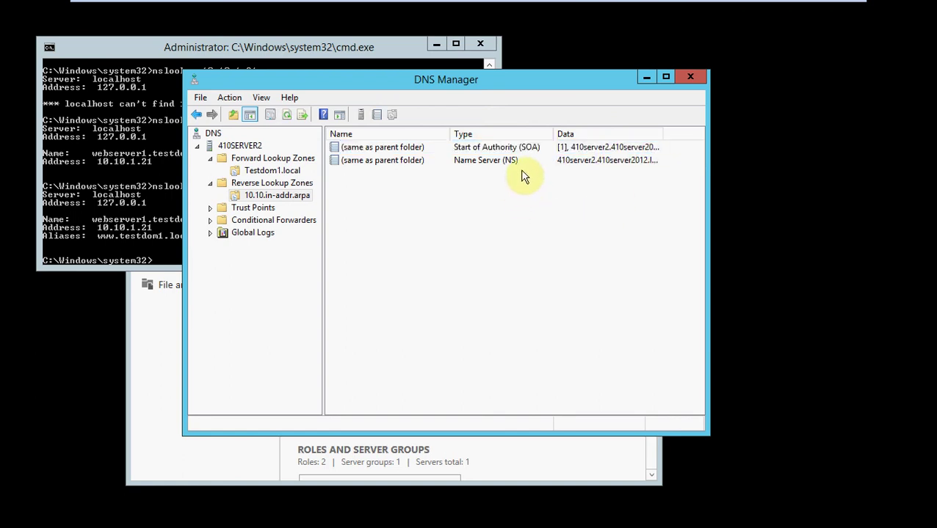
{"action": "left_click", "coordinate": [500, 161]}
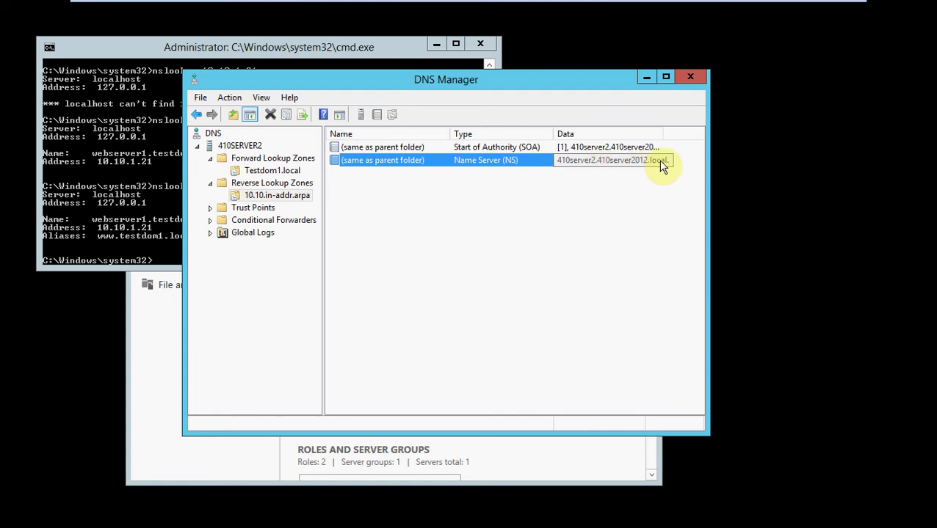
{"action": "left_click", "coordinate": [524, 239]}
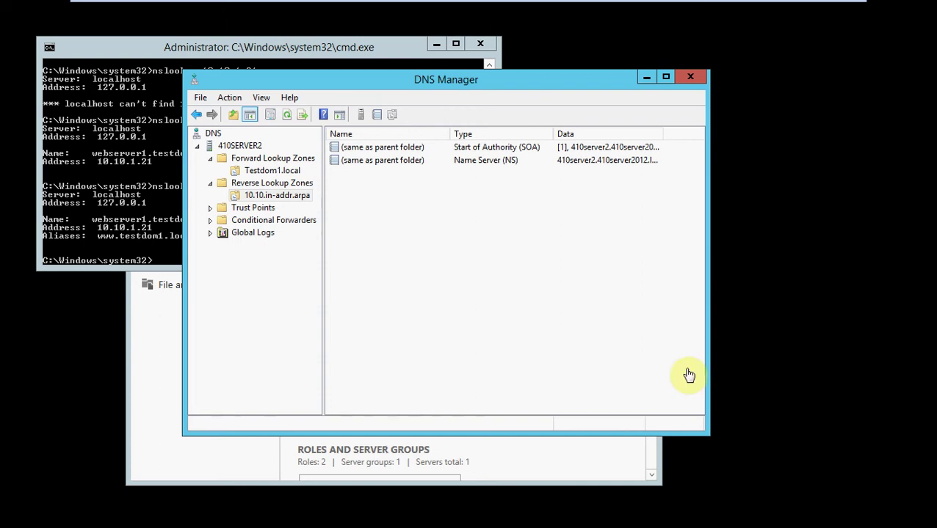
{"action": "right_click", "coordinate": [463, 270]}
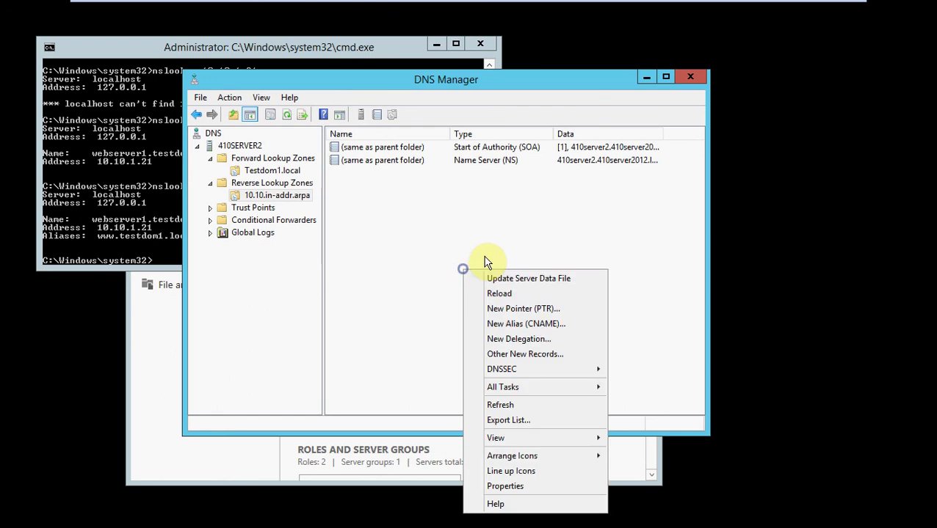
{"action": "left_click", "coordinate": [565, 314]}
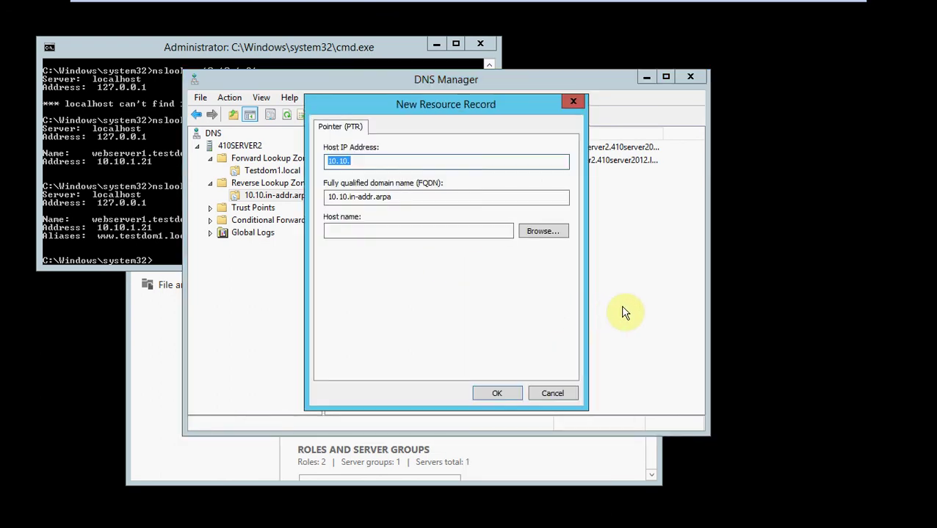
{"action": "left_click", "coordinate": [369, 161]}
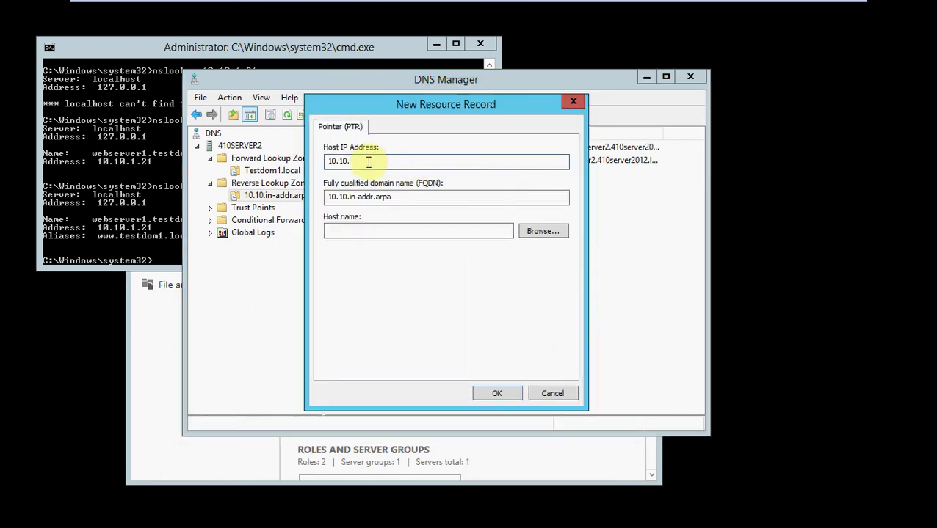
{"action": "type", "text": "1.21"}
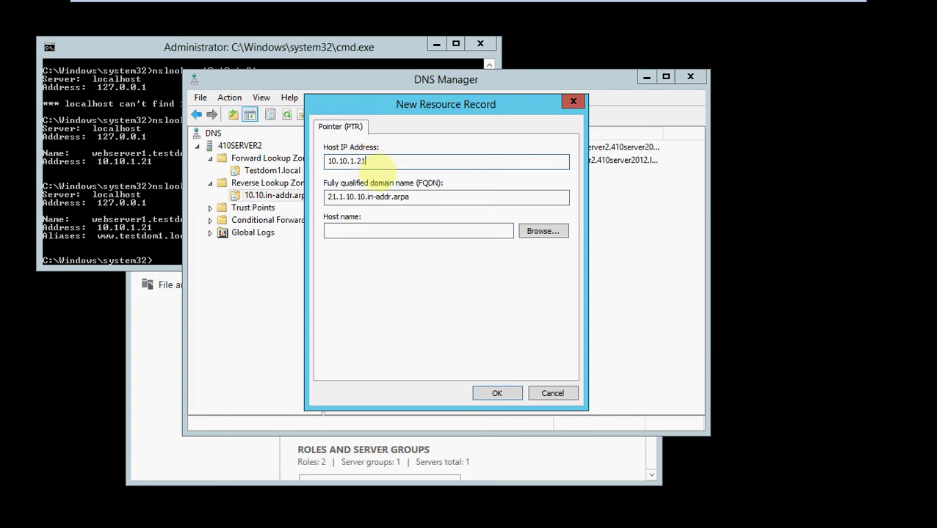
{"action": "left_click", "coordinate": [392, 231]}
{"action": "type", "text": "webserver1"}
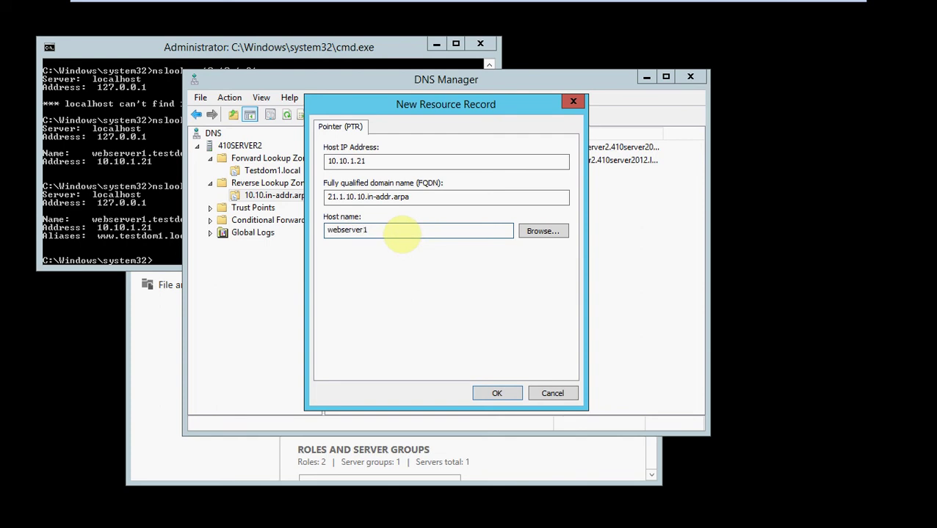
{"action": "key", "text": "BackSpace"}
{"action": "key", "text": "BackSpace"}
{"action": "key", "text": "BackSpace"}
{"action": "key", "text": "BackSpace"}
{"action": "key", "text": "BackSpace"}
{"action": "key", "text": "BackSpace"}
{"action": "key", "text": "BackSpace"}
{"action": "key", "text": "BackSpace"}
{"action": "key", "text": "BackSpace"}
{"action": "key", "text": "BackSpace"}
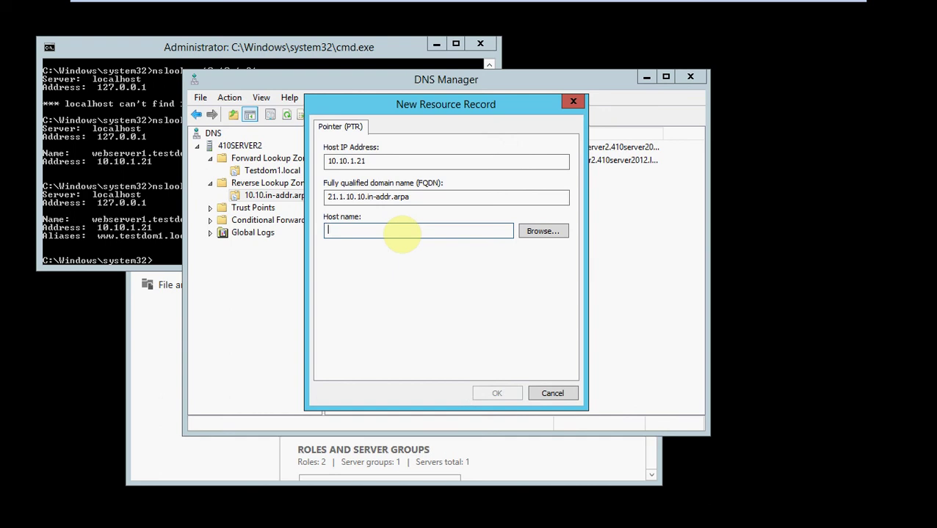
{"action": "type", "text": "www"}
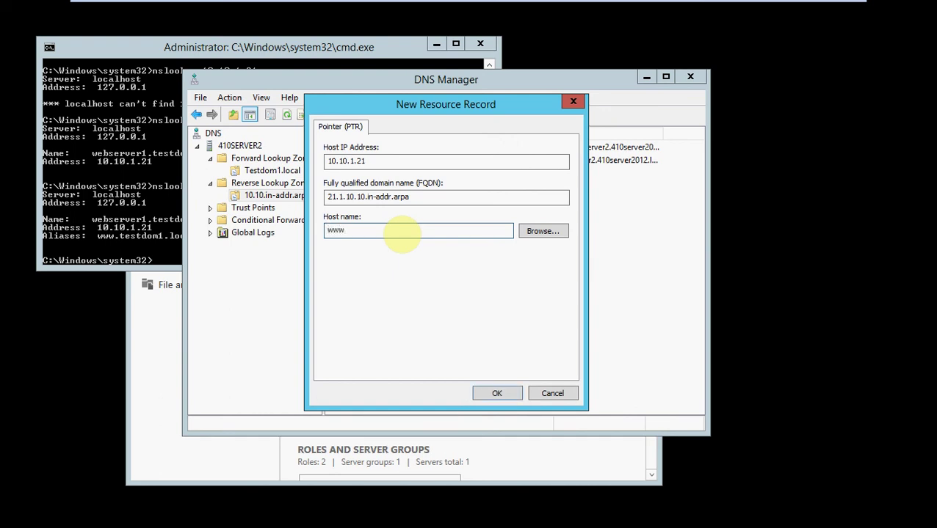
{"action": "type", "text": ".testdom1.local"}
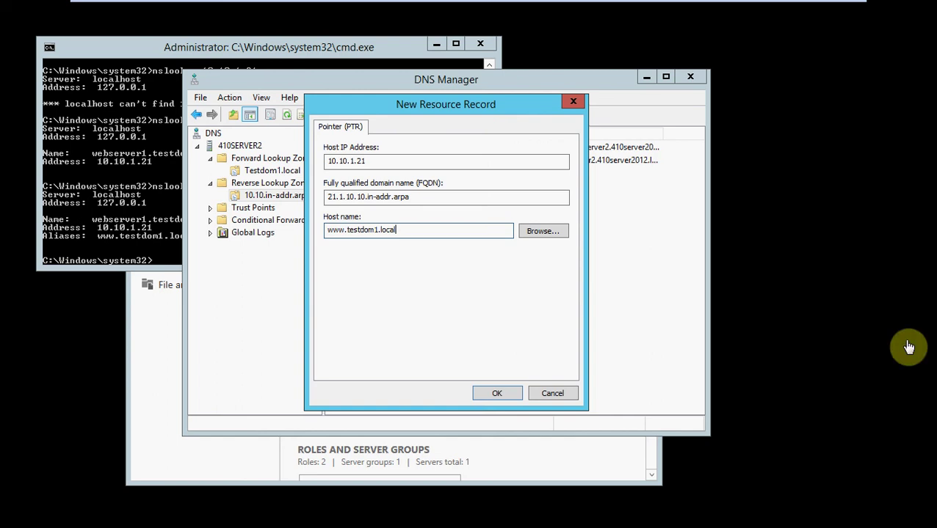
{"action": "left_click", "coordinate": [501, 392]}
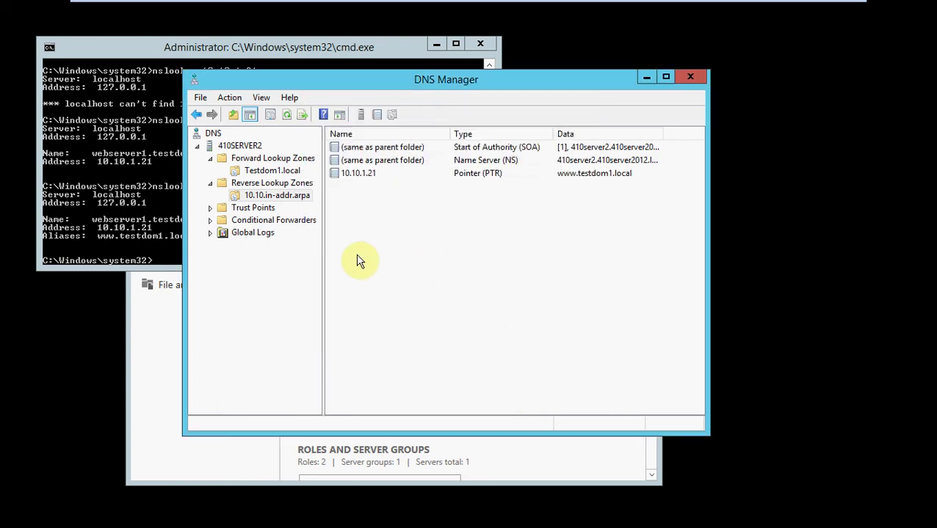
{"action": "left_click", "coordinate": [291, 51]}
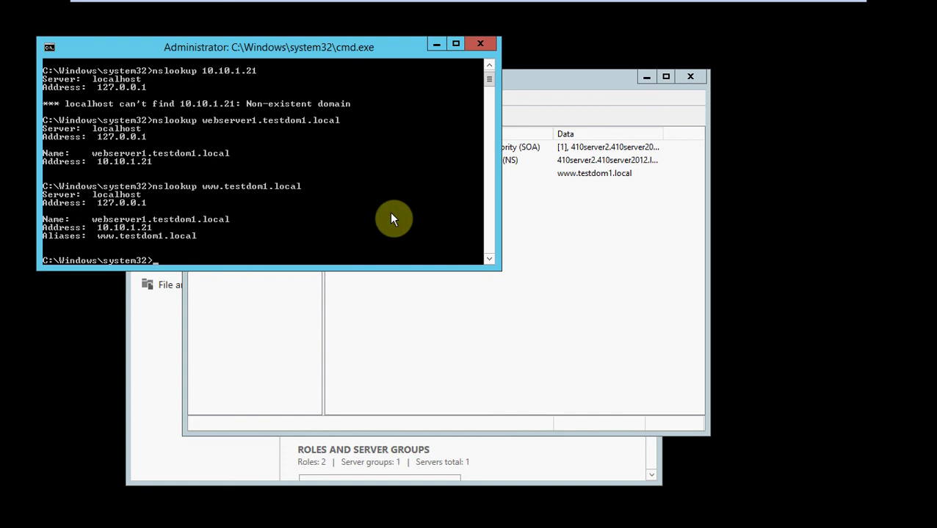
{"action": "type", "text": "nslookup 10.10.1.21"}
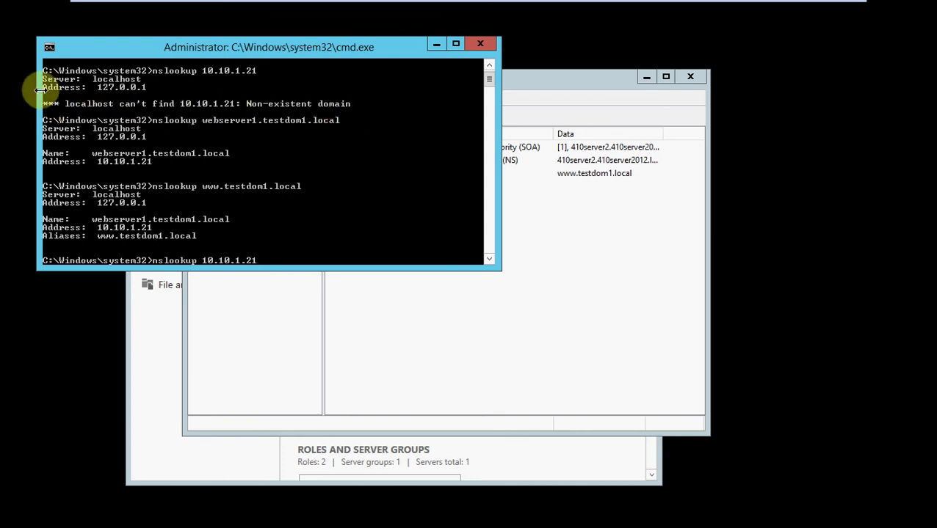
{"action": "key", "text": "Return"}
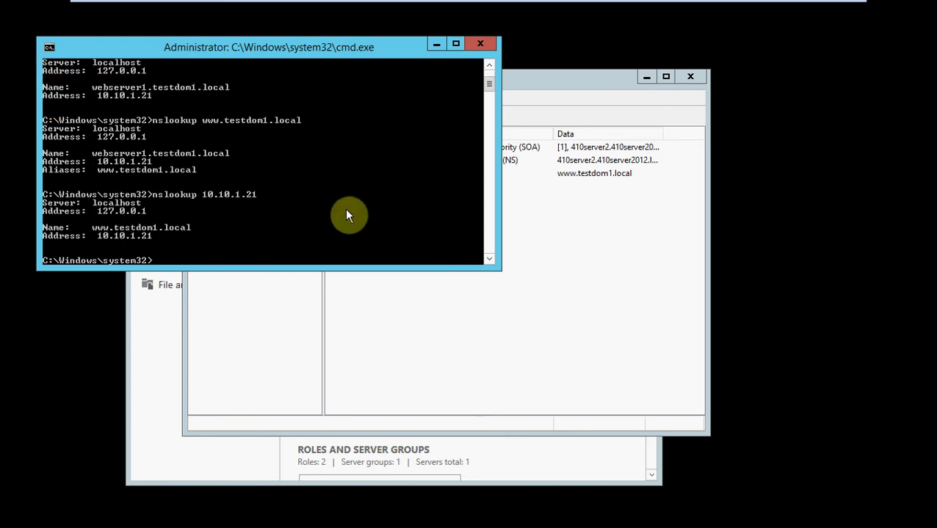